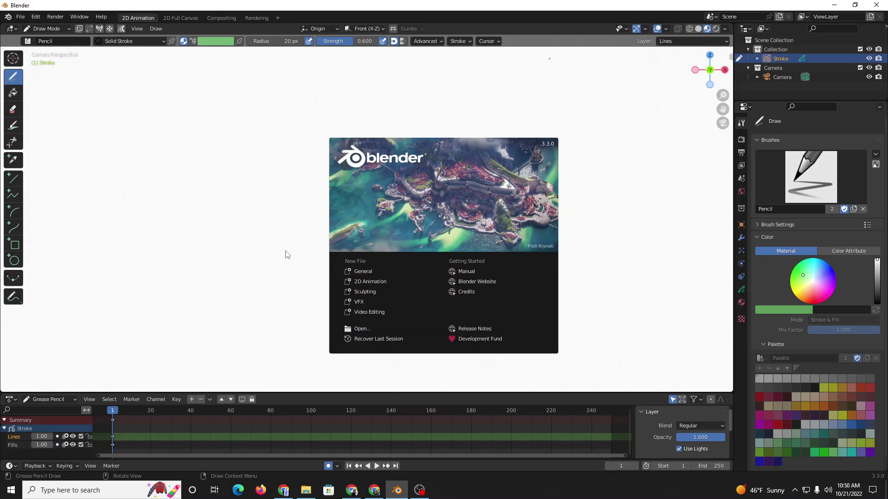
Start a new 2D Animation file without saving, draw a pencil loop on frame 1, and go to frame 40
{"action": "left_click", "coordinate": [363, 282]}
{"action": "left_click", "coordinate": [456, 261]}
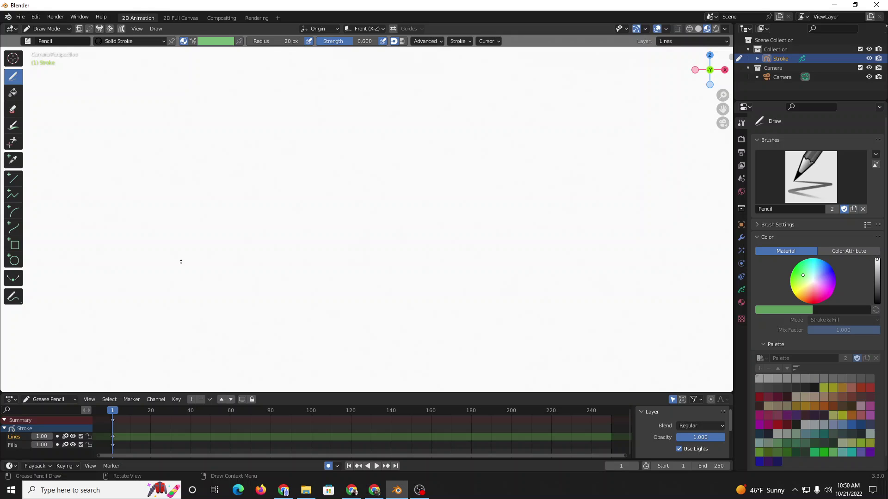
{"action": "mouse_move", "coordinate": [180, 263]}
{"action": "left_mouse_down"}
{"action": "mouse_move", "coordinate": [112, 263]}
{"action": "mouse_move", "coordinate": [162, 297]}
{"action": "mouse_move", "coordinate": [171, 261]}
{"action": "left_mouse_up"}
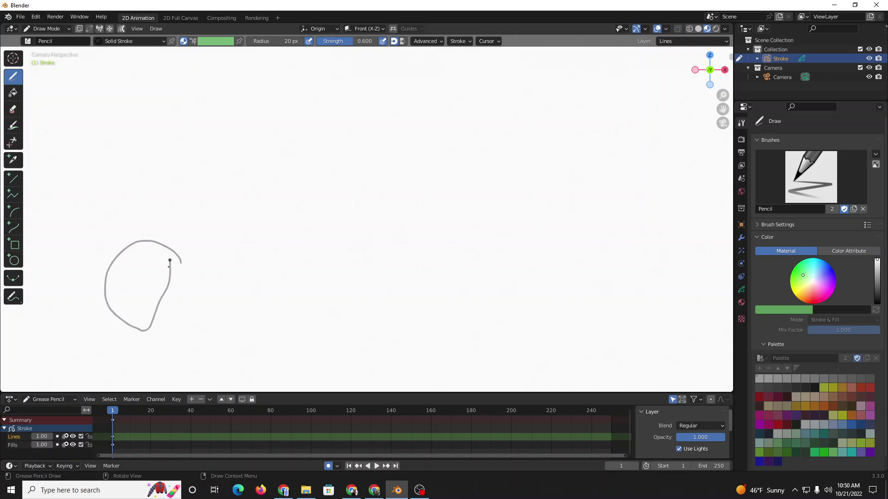
{"action": "left_click", "coordinate": [190, 409]}
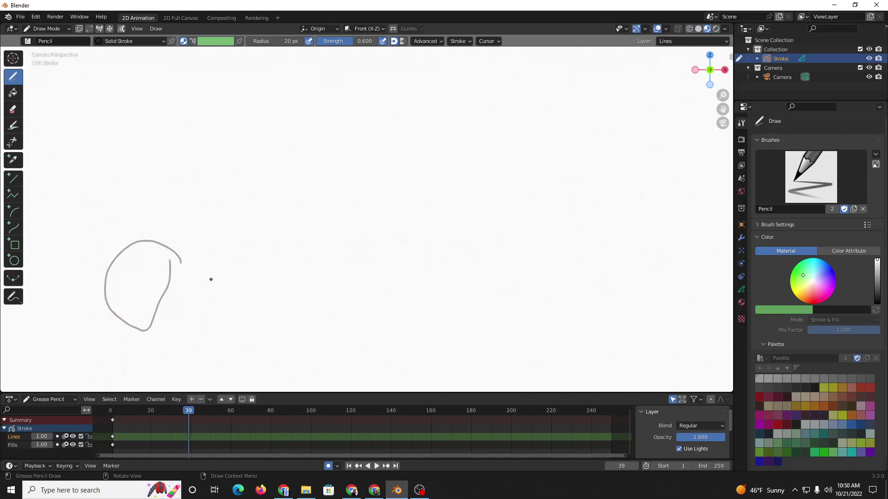
{"action": "key", "text": "Right"}
Draw a U-shaped stroke on frame 40 and play the animation from the first frame
{"action": "mouse_move", "coordinate": [305, 263]}
{"action": "left_mouse_down"}
{"action": "mouse_move", "coordinate": [294, 229]}
{"action": "mouse_move", "coordinate": [319, 189]}
{"action": "mouse_move", "coordinate": [406, 212]}
{"action": "left_mouse_up"}
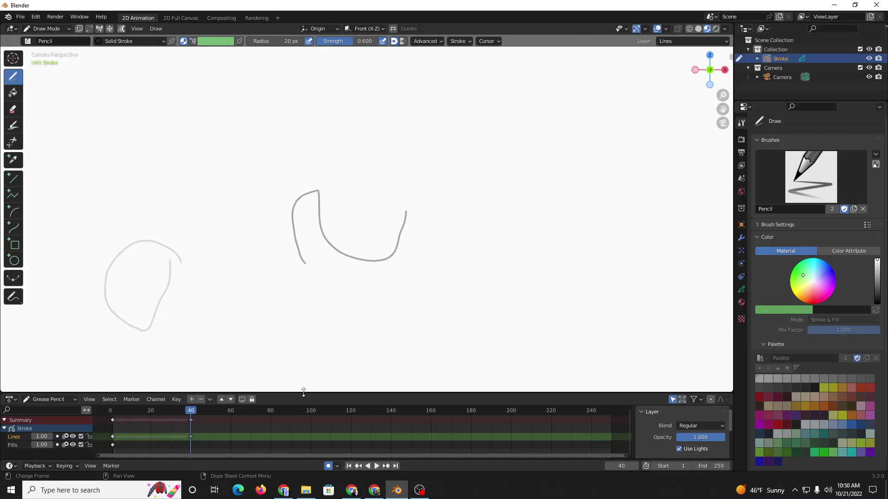
{"action": "key", "text": "shift+Left"}
{"action": "key", "text": "space"}
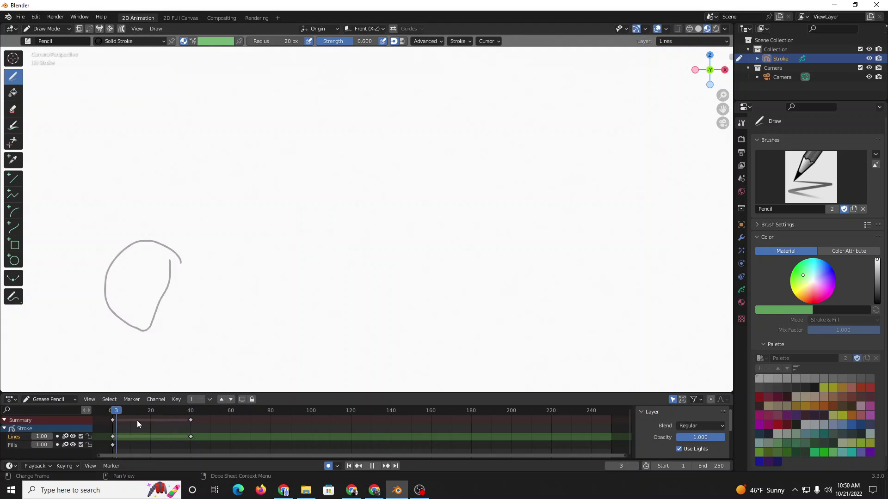
Scrub and replay the timeline between frames 0 and 40 to compare the loop and U-shape
{"action": "mouse_move", "coordinate": [137, 420]}
{"action": "left_mouse_down"}
{"action": "mouse_move", "coordinate": [189, 419]}
{"action": "mouse_move", "coordinate": [111, 421]}
{"action": "mouse_move", "coordinate": [191, 422]}
{"action": "mouse_move", "coordinate": [106, 425]}
{"action": "mouse_move", "coordinate": [198, 417]}
{"action": "mouse_move", "coordinate": [157, 418]}
{"action": "left_mouse_up"}
{"action": "key", "text": "space"}
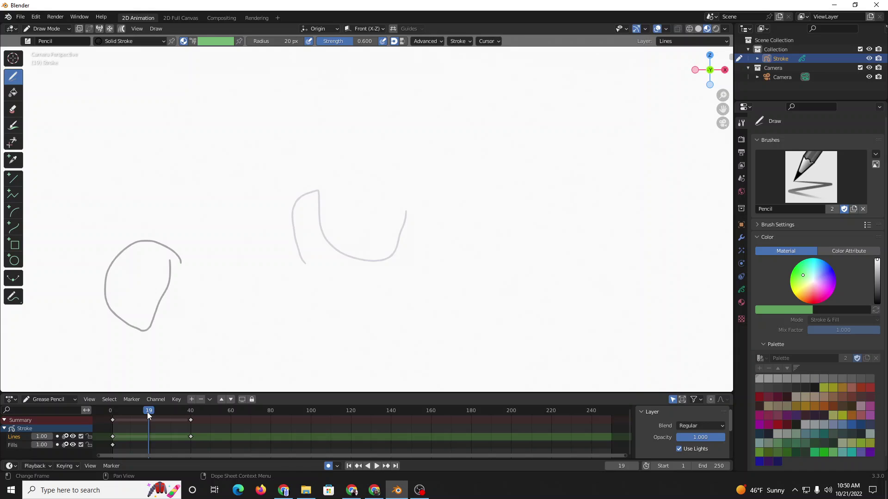
{"action": "key", "text": "space"}
{"action": "mouse_move", "coordinate": [147, 412]}
{"action": "left_mouse_down"}
{"action": "mouse_move", "coordinate": [115, 417]}
{"action": "mouse_move", "coordinate": [185, 411]}
{"action": "mouse_move", "coordinate": [136, 417]}
{"action": "left_mouse_up"}
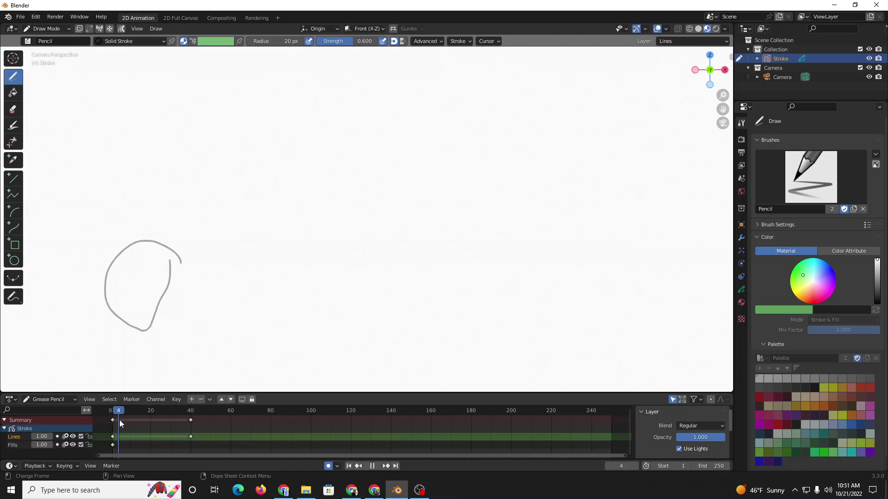
{"action": "key", "text": "space"}
{"action": "left_click", "coordinate": [155, 284]}
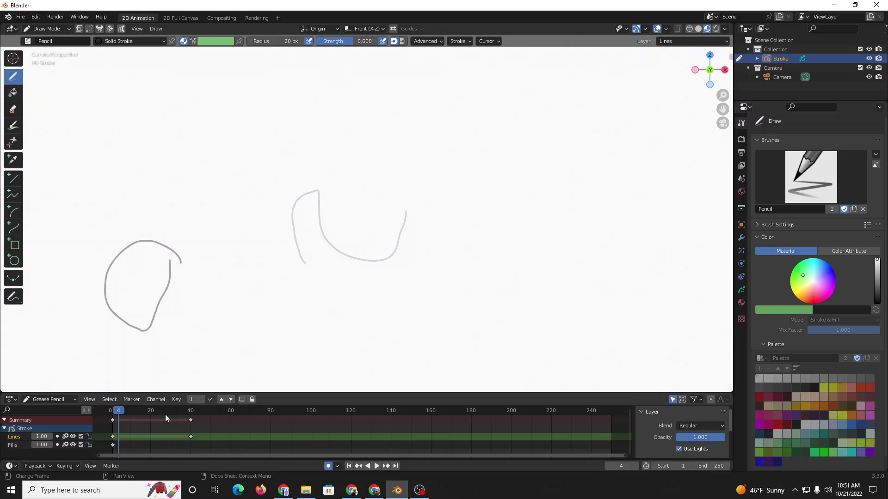
{"action": "key", "text": "space"}
{"action": "left_click_drag", "start_coordinate": [119, 417], "coordinate": [148, 420]}
{"action": "key", "text": "space"}
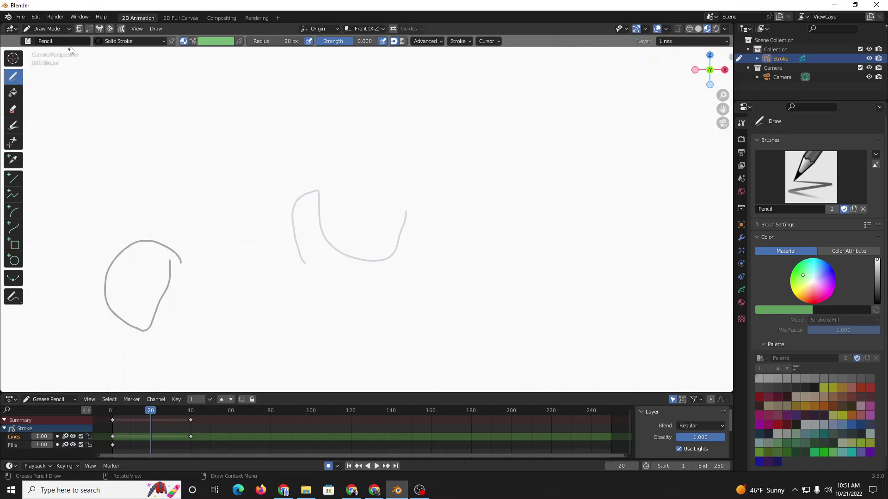
Run Interpolate Sequence from the Draw menu to fill frames 1–40, then scrub to frame 12 to check
{"action": "left_click", "coordinate": [63, 27]}
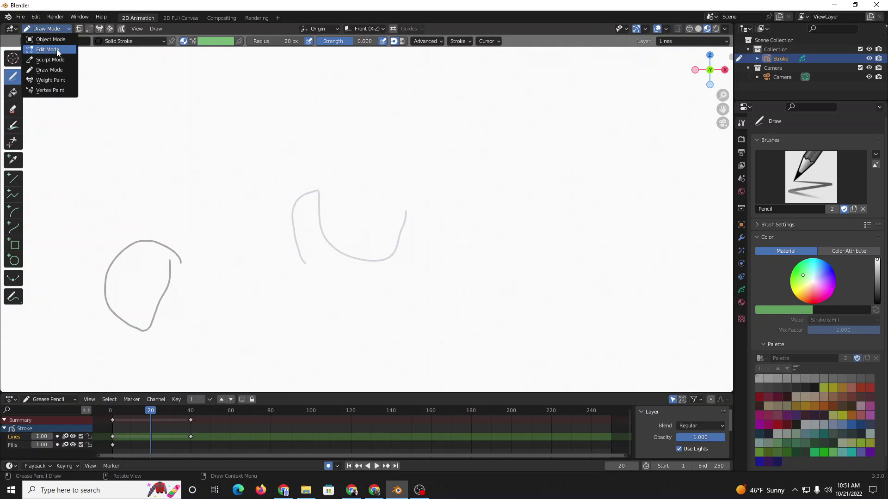
{"action": "left_click", "coordinate": [62, 30]}
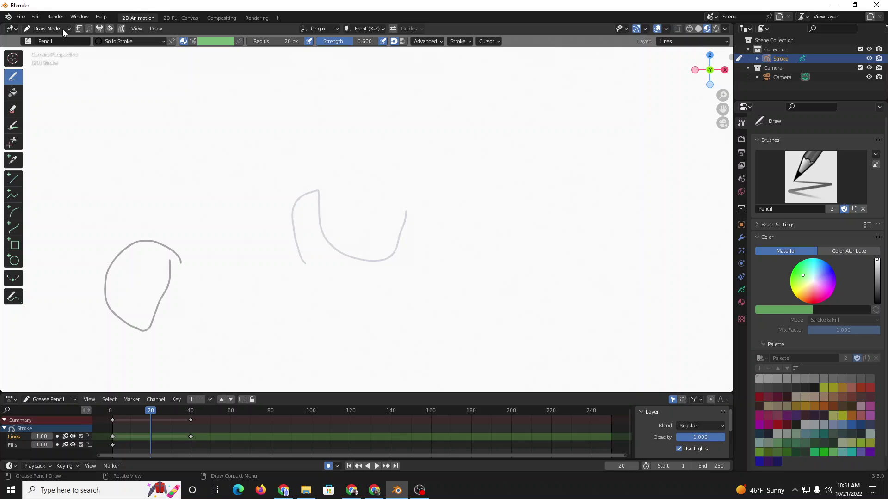
{"action": "left_click", "coordinate": [154, 28]}
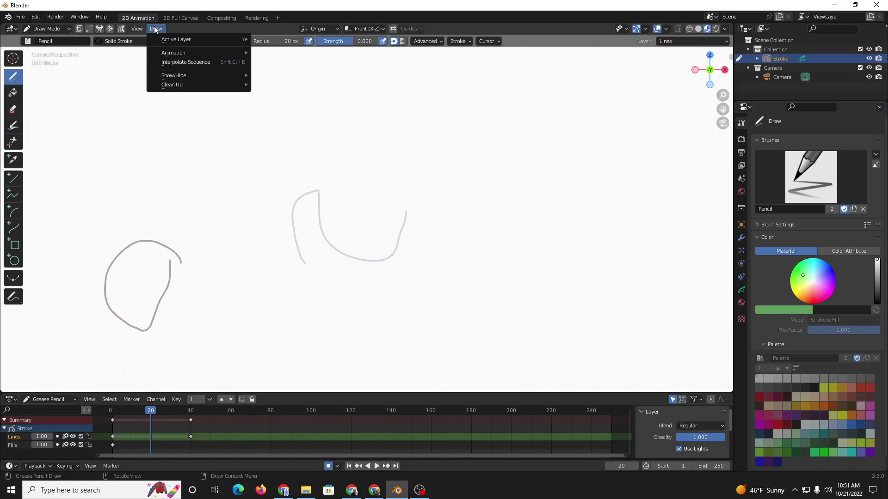
{"action": "left_click", "coordinate": [163, 64]}
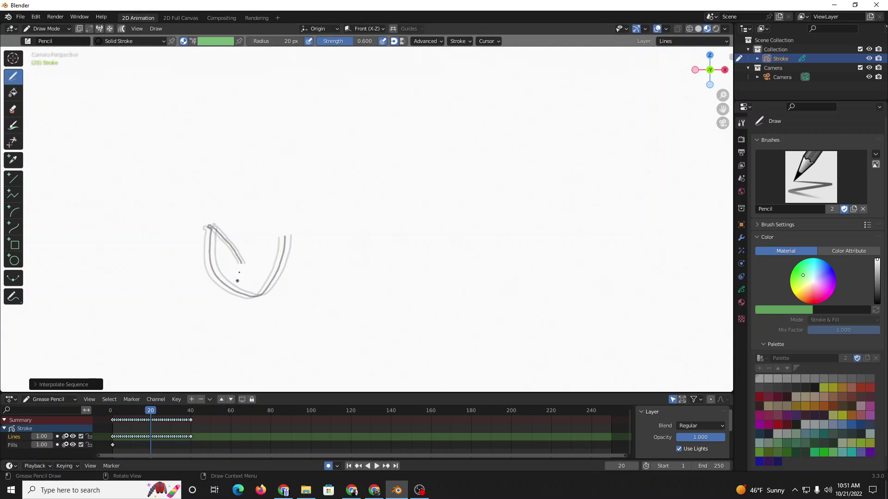
{"action": "mouse_move", "coordinate": [148, 408]}
{"action": "left_mouse_down"}
{"action": "mouse_move", "coordinate": [113, 417]}
{"action": "mouse_move", "coordinate": [190, 410]}
{"action": "mouse_move", "coordinate": [114, 411]}
{"action": "mouse_move", "coordinate": [183, 406]}
{"action": "mouse_move", "coordinate": [193, 410]}
{"action": "mouse_move", "coordinate": [128, 415]}
{"action": "mouse_move", "coordinate": [195, 406]}
{"action": "mouse_move", "coordinate": [271, 412]}
{"action": "left_mouse_up"}
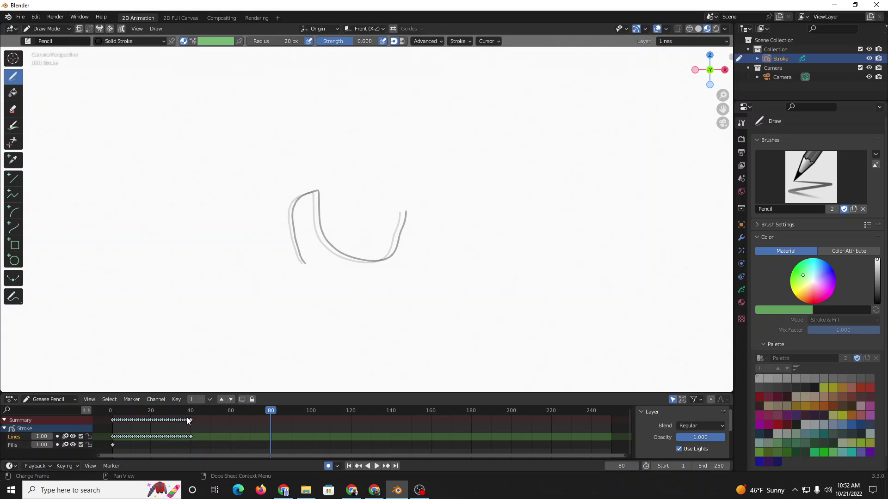
{"action": "left_click", "coordinate": [212, 429]}
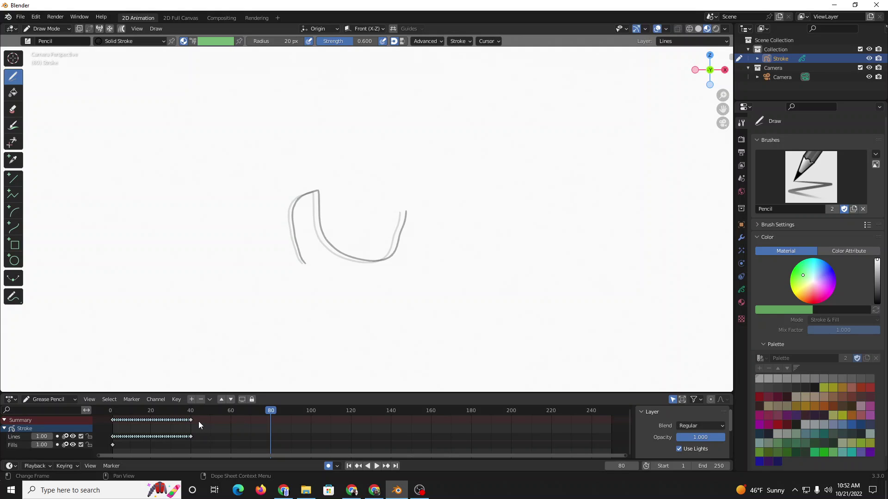
Copy the frame-40 keyframe in the Dope Sheet and place it at frame 80
{"action": "left_click_drag", "start_coordinate": [197, 410], "coordinate": [191, 416]}
{"action": "scroll", "coordinate": [197, 432], "scroll_direction": "up", "scroll_amount": 1}
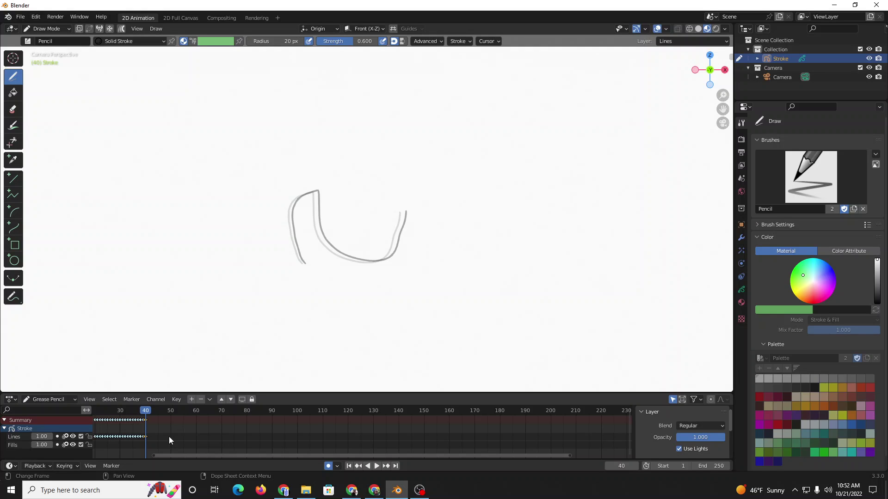
{"action": "key", "text": "g"}
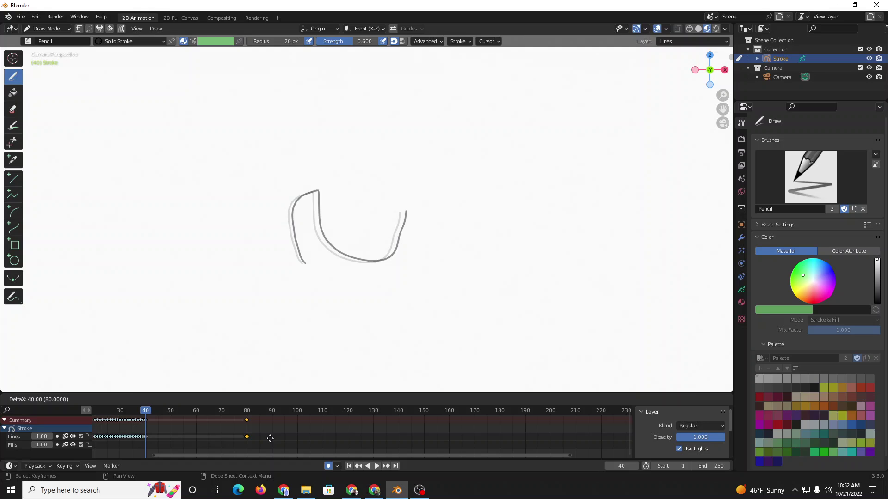
{"action": "left_click", "coordinate": [270, 438]}
Play the animation past frame 40, stopping at frame 79
{"action": "key", "text": "space"}
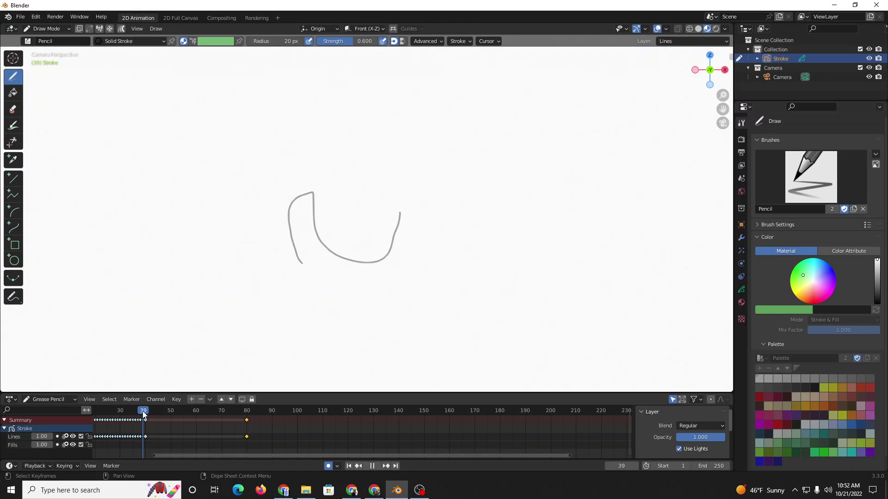
{"action": "left_click_drag", "start_coordinate": [219, 412], "coordinate": [245, 410]}
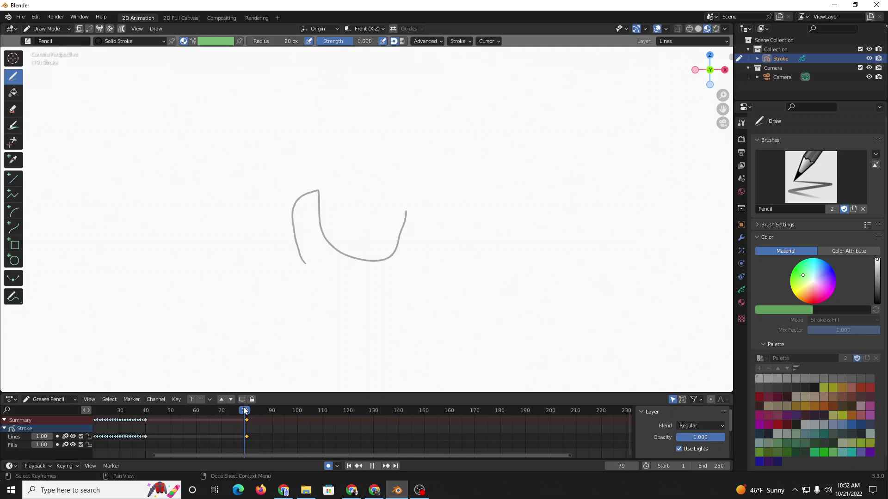
{"action": "key", "text": "space"}
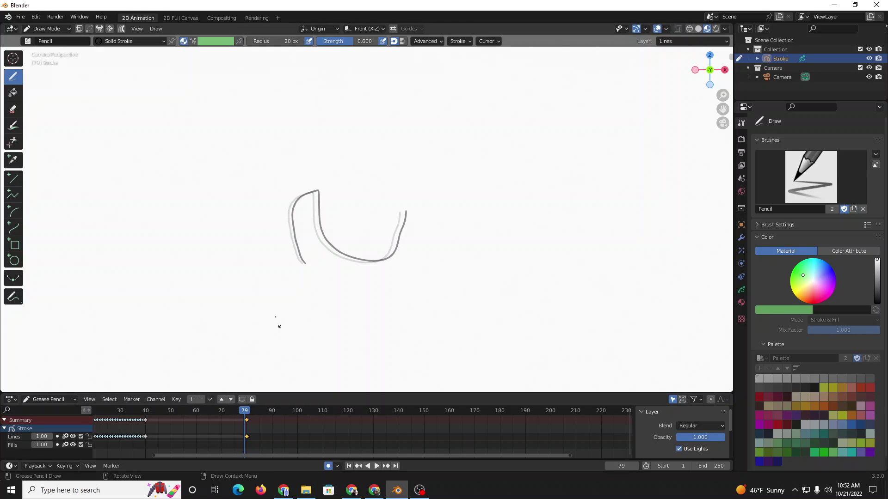
Switch to Edit Mode and select the whole U-shaped stroke on frame 79
{"action": "left_click", "coordinate": [61, 30]}
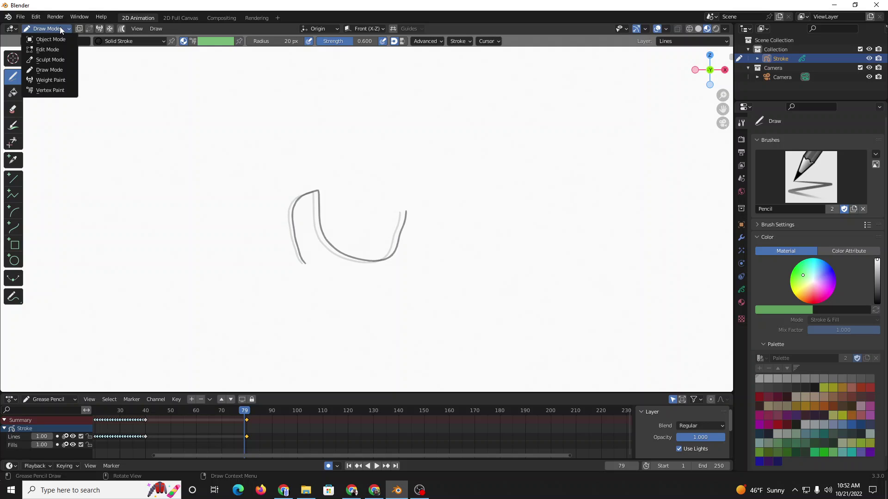
{"action": "left_click", "coordinate": [48, 50]}
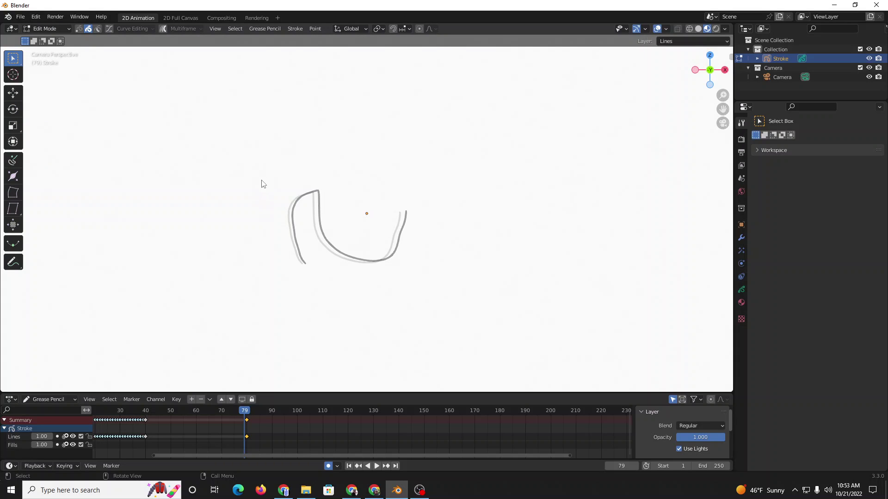
{"action": "left_click_drag", "start_coordinate": [253, 165], "coordinate": [418, 295]}
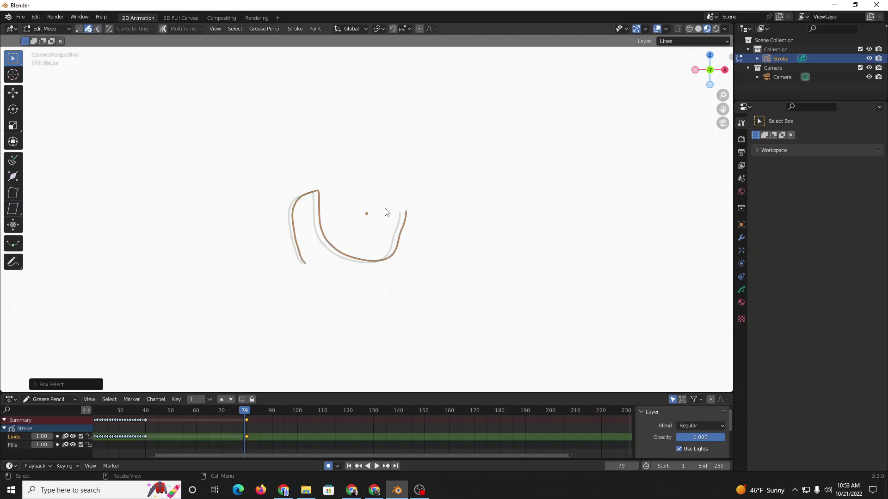
Try rotating and scaling the stroke, then undo to restore its original shape
{"action": "key", "text": "r"}
{"action": "left_click", "coordinate": [349, 337]}
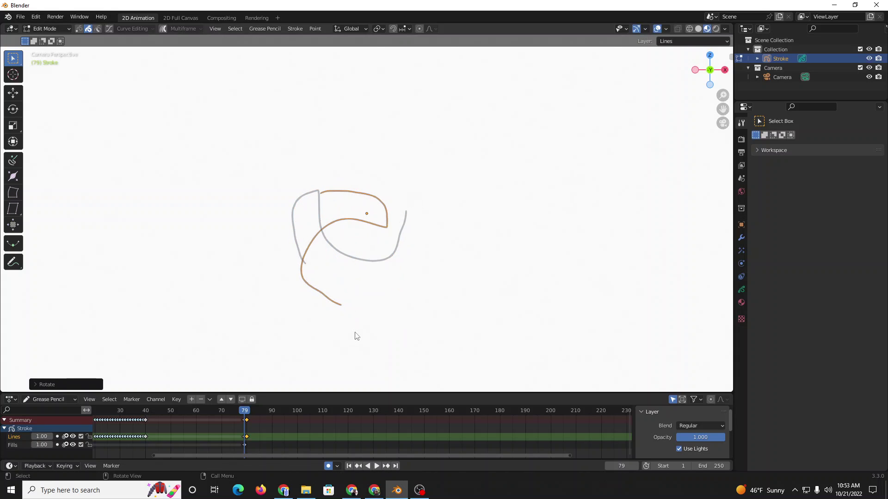
{"action": "key", "text": "s"}
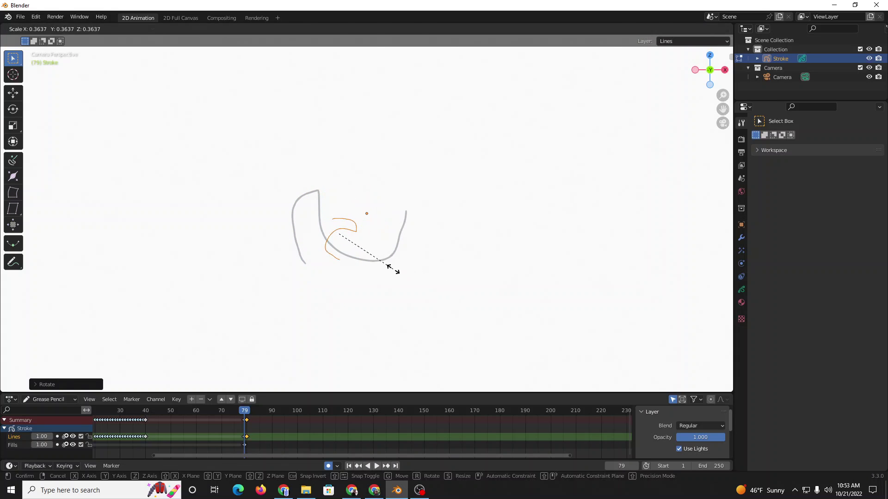
{"action": "left_click", "coordinate": [393, 274]}
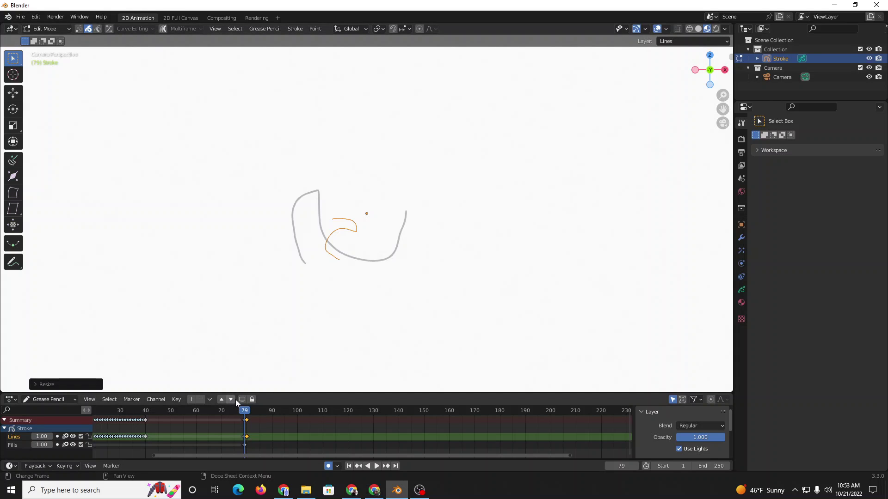
{"action": "key", "text": "ctrl+z"}
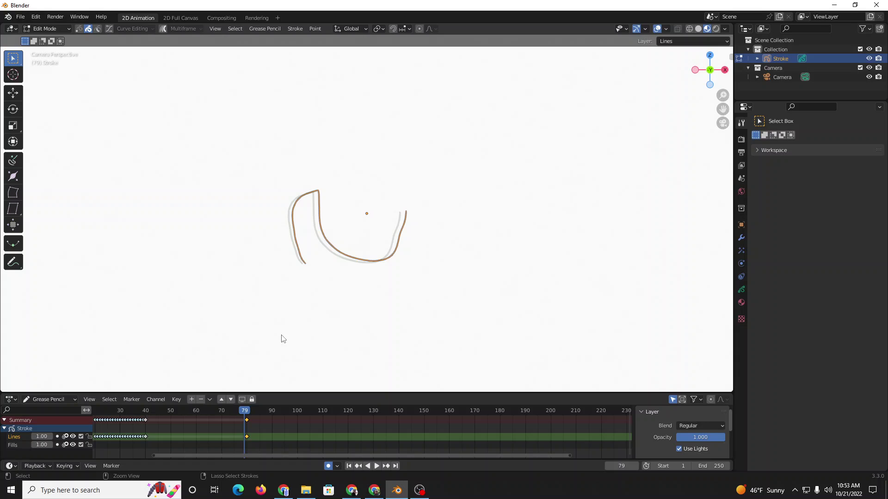
Go to frame 80 and select the stroke, toggling between point and stroke select modes
{"action": "left_click", "coordinate": [244, 432]}
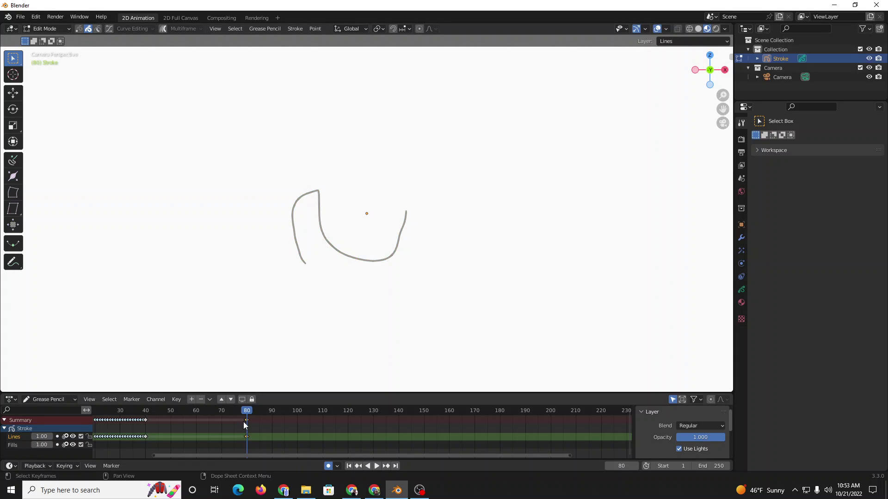
{"action": "left_click_drag", "start_coordinate": [330, 186], "coordinate": [309, 239]}
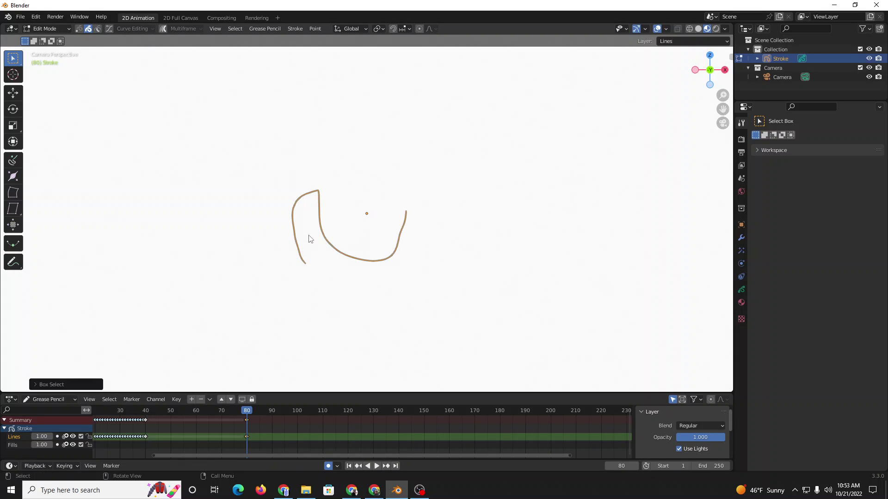
{"action": "left_click_drag", "start_coordinate": [338, 175], "coordinate": [311, 234]}
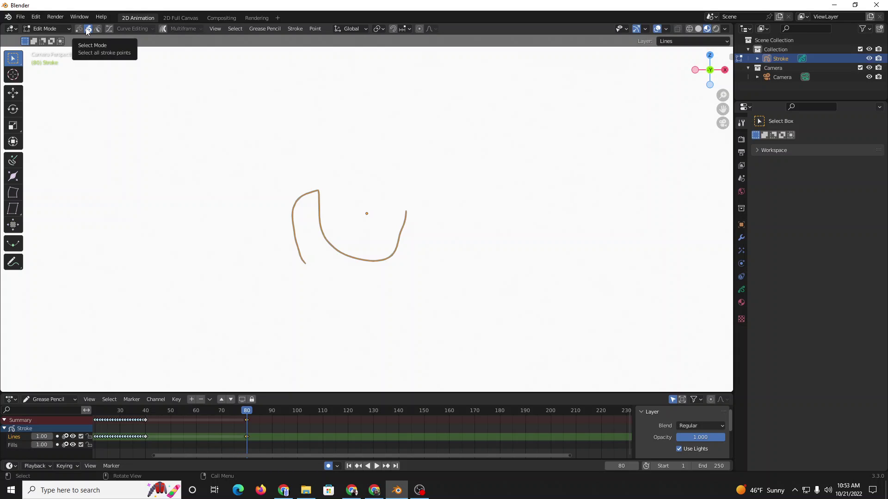
{"action": "left_click", "coordinate": [79, 30]}
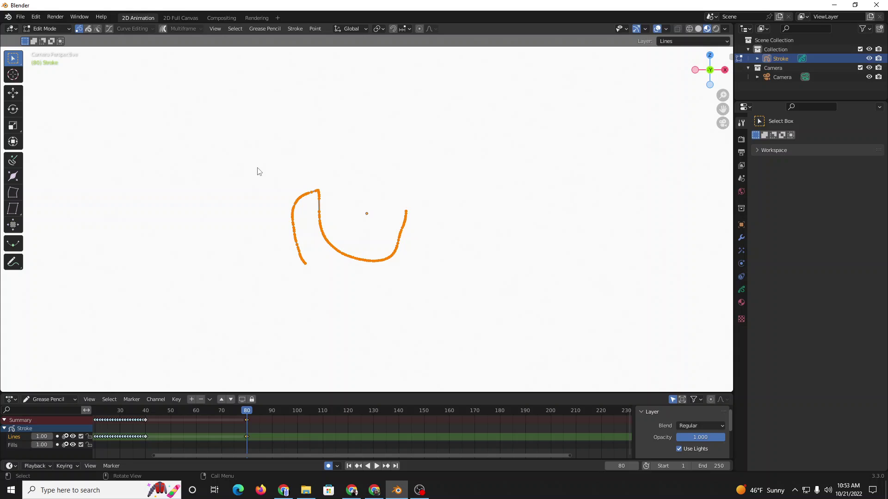
{"action": "left_click", "coordinate": [272, 172]}
{"action": "left_click_drag", "start_coordinate": [333, 175], "coordinate": [301, 202]}
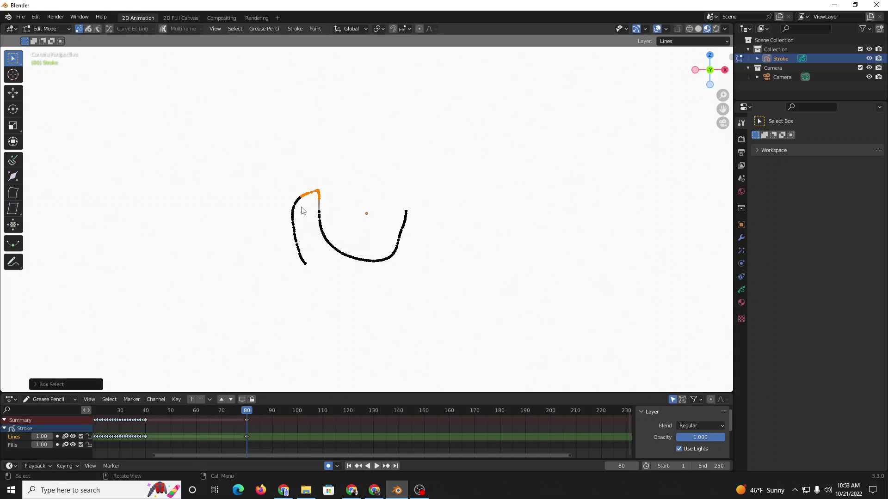
{"action": "left_click", "coordinate": [89, 29]}
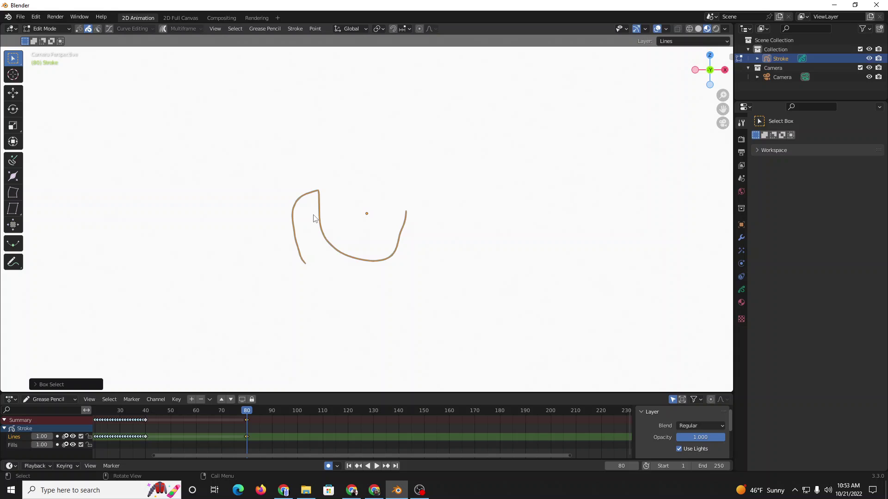
Rotate and shrink the frame-80 stroke into a small hook, then scrub back to compare
{"action": "key", "text": "r"}
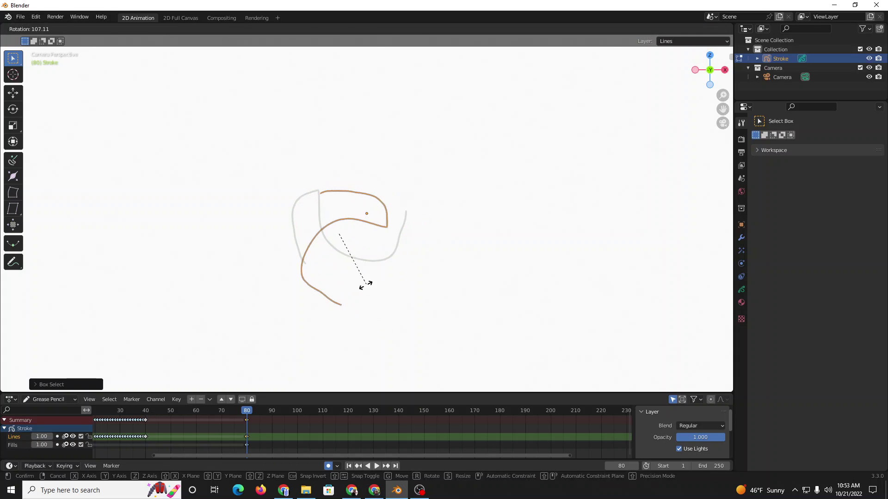
{"action": "key", "text": "s"}
{"action": "left_click", "coordinate": [341, 253]}
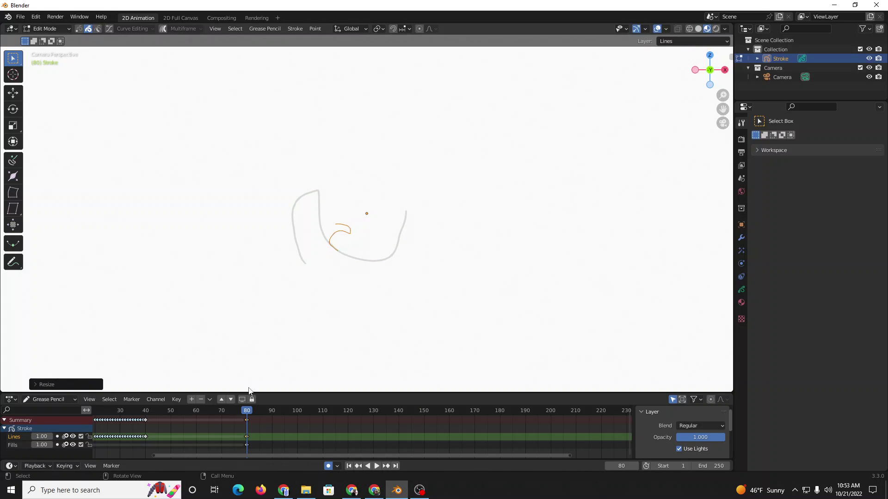
{"action": "mouse_move", "coordinate": [245, 410]}
{"action": "left_mouse_down"}
{"action": "mouse_move", "coordinate": [144, 416]}
{"action": "mouse_move", "coordinate": [247, 414]}
{"action": "mouse_move", "coordinate": [193, 411]}
{"action": "left_mouse_up"}
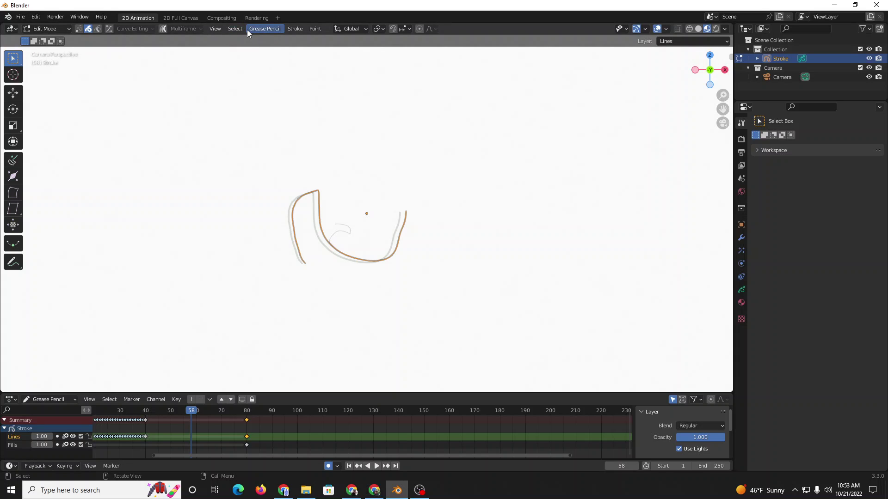
{"action": "left_click", "coordinate": [68, 30]}
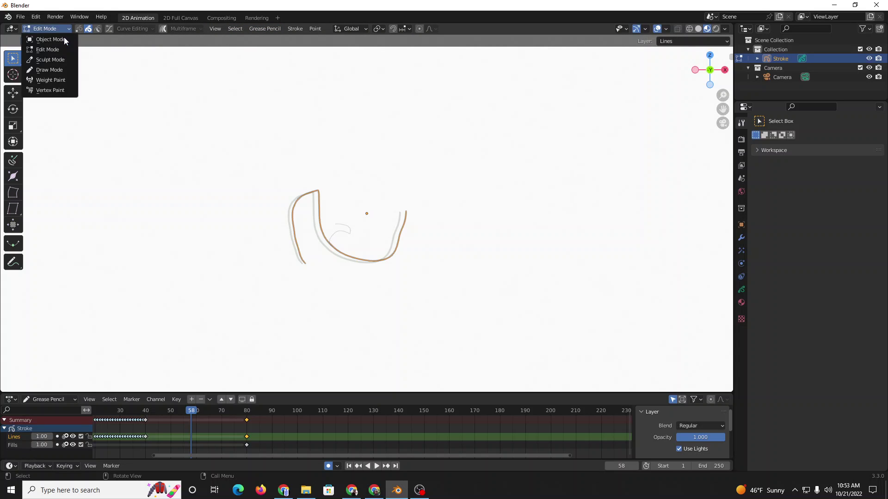
{"action": "left_click", "coordinate": [59, 66]}
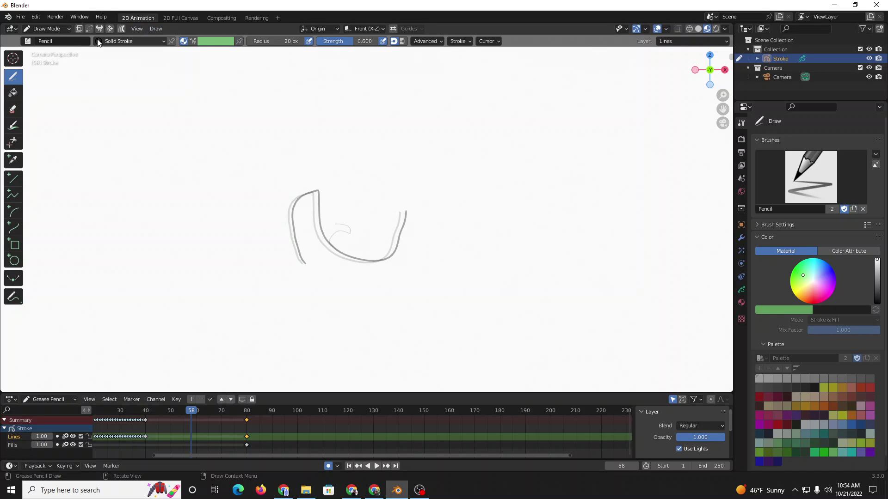
{"action": "left_click", "coordinate": [62, 30]}
{"action": "left_click", "coordinate": [55, 54]}
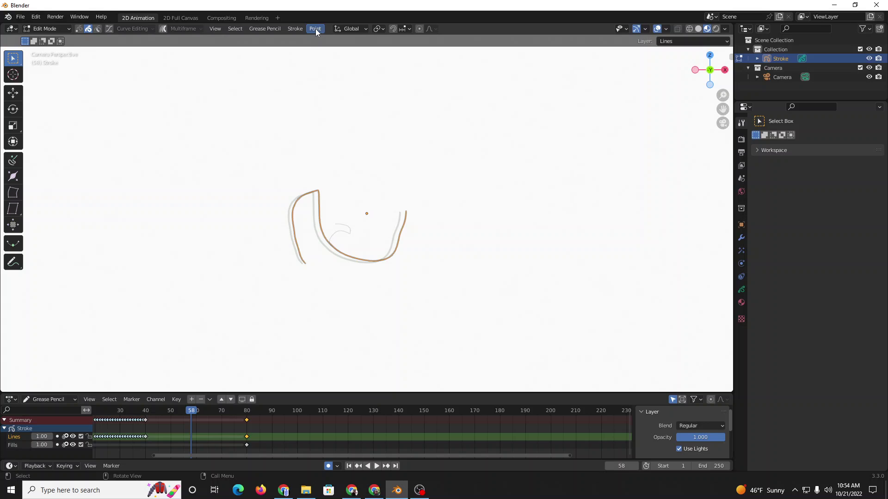
Run Interpolate Sequence to generate in-betweens from frame 40 to 80, then preview them around frame 57
{"action": "left_click", "coordinate": [277, 28]}
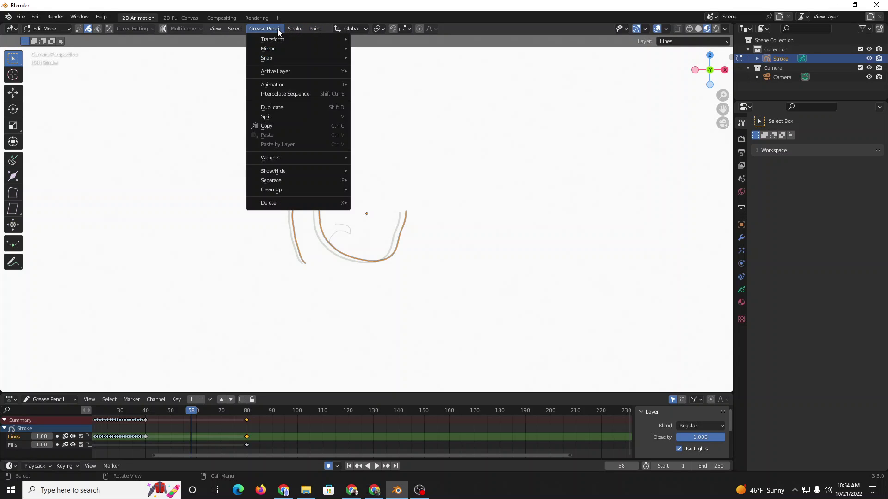
{"action": "left_click", "coordinate": [284, 95]}
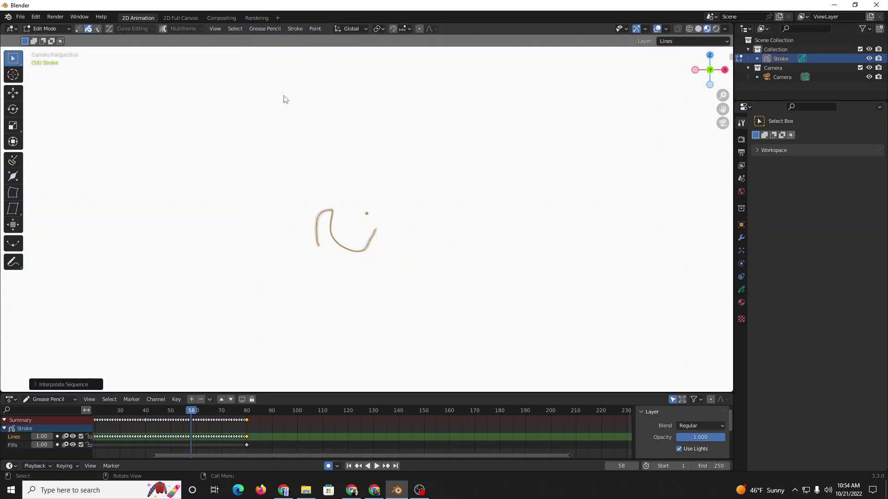
{"action": "left_click", "coordinate": [190, 416]}
{"action": "mouse_move", "coordinate": [190, 415]}
{"action": "left_mouse_down"}
{"action": "mouse_move", "coordinate": [101, 420]}
{"action": "mouse_move", "coordinate": [265, 422]}
{"action": "mouse_move", "coordinate": [201, 420]}
{"action": "left_mouse_up"}
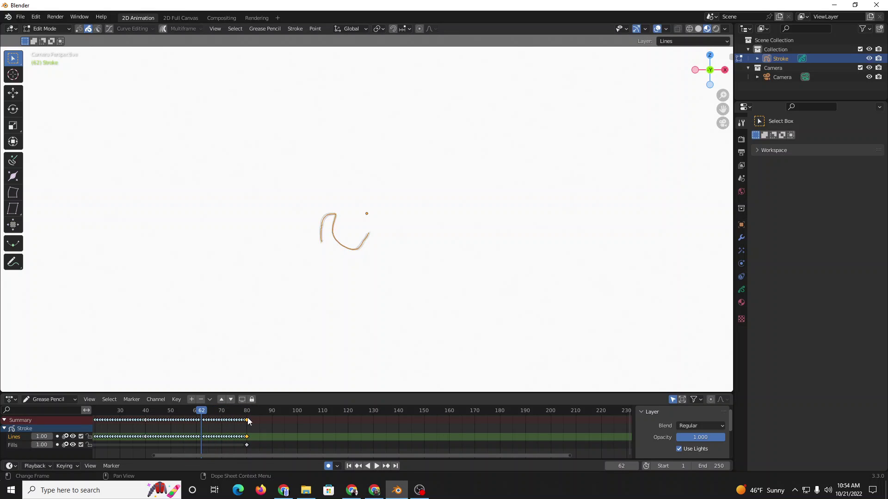
Set the animation's End frame to 80 and play the interpolated motion back
{"action": "left_click", "coordinate": [726, 466]}
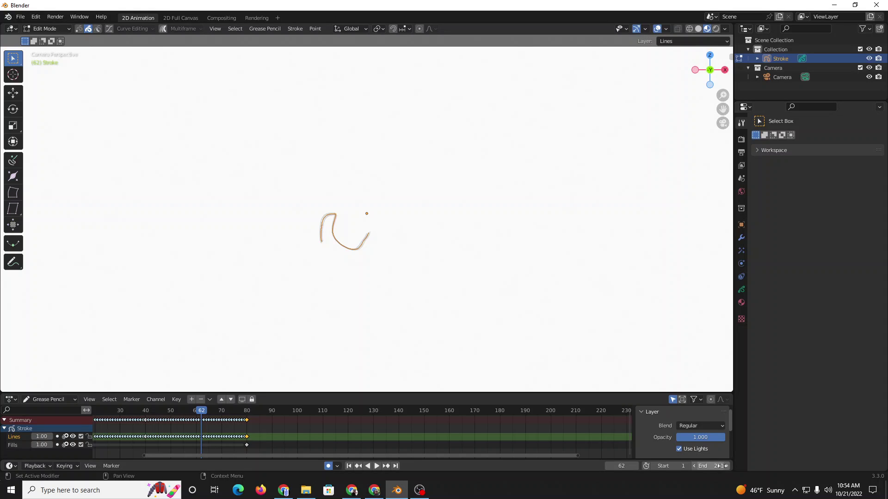
{"action": "left_click_drag", "start_coordinate": [725, 467], "coordinate": [720, 466]}
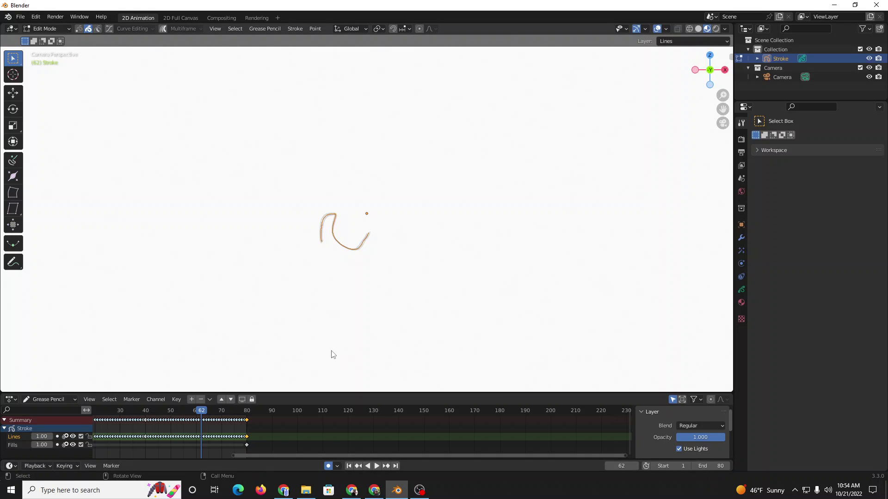
{"action": "key", "text": "space"}
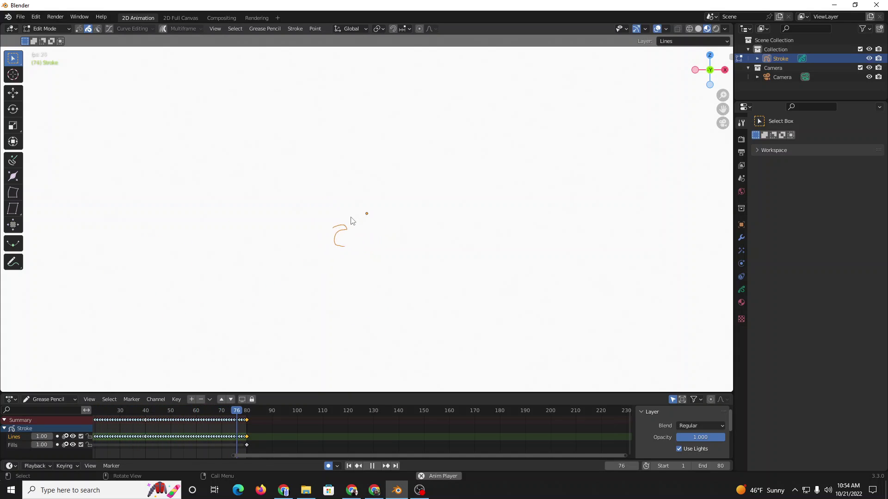
{"action": "key", "text": "space"}
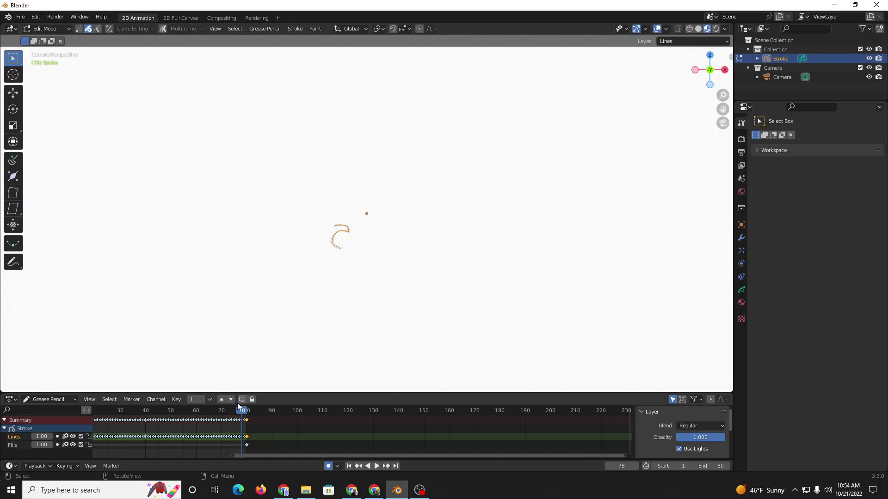
{"action": "key", "text": "space"}
Stop playback and set the current frame to 110, past the last keyframe
{"action": "left_click", "coordinate": [252, 411]}
{"action": "left_click_drag", "start_coordinate": [252, 413], "coordinate": [281, 410]}
{"action": "key", "text": "space"}
{"action": "left_click", "coordinate": [312, 412]}
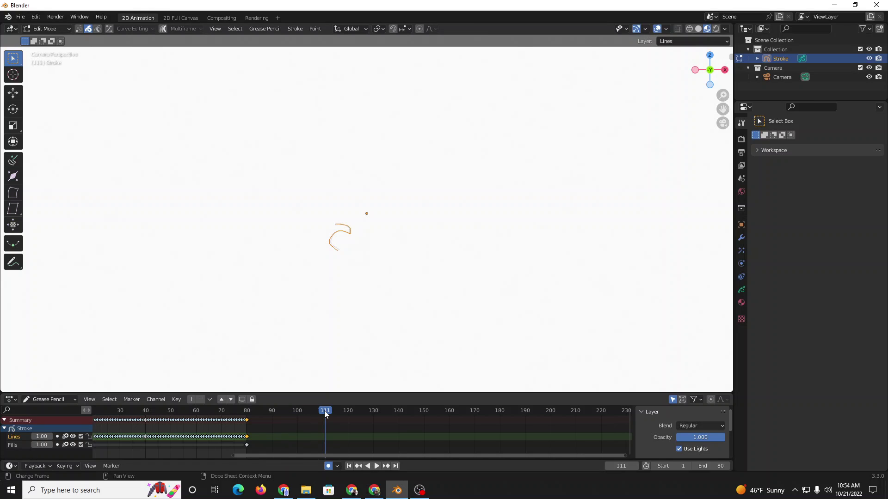
{"action": "key", "text": "Left"}
Switch to Draw Mode and draw a double-arch wing stroke on frame 110
{"action": "left_click", "coordinate": [54, 28]}
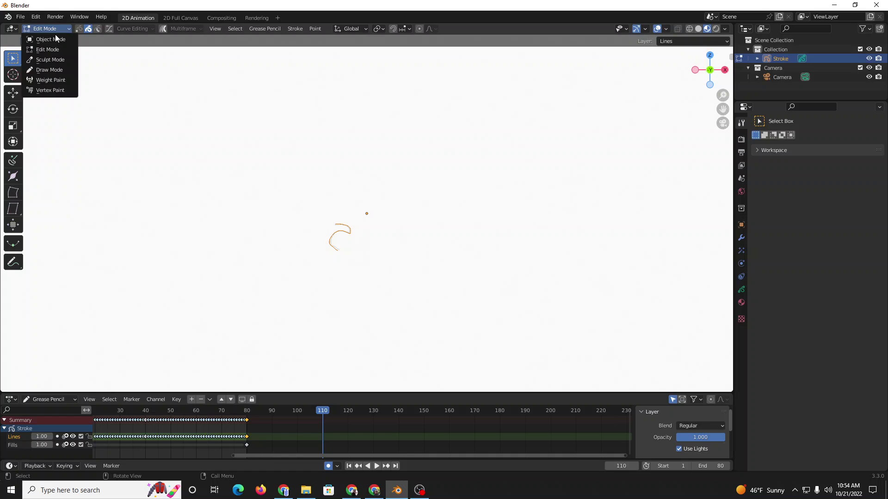
{"action": "left_click", "coordinate": [49, 70]}
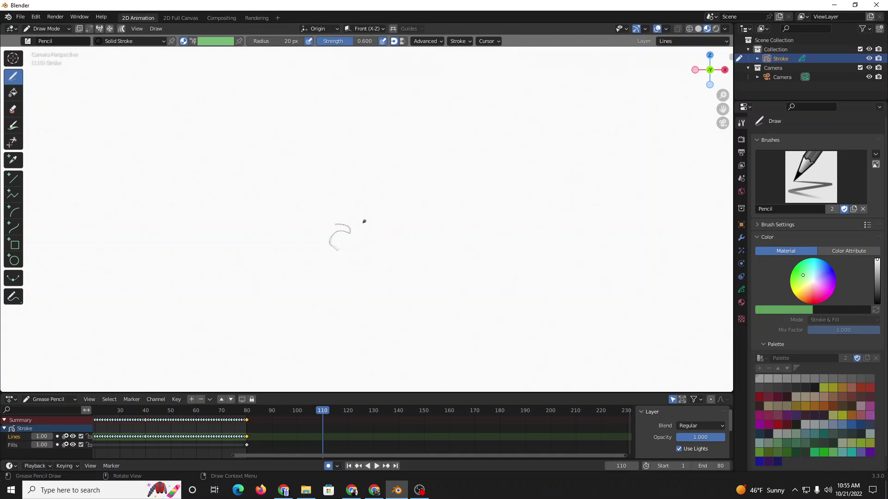
{"action": "left_click_drag", "start_coordinate": [359, 197], "coordinate": [361, 195]}
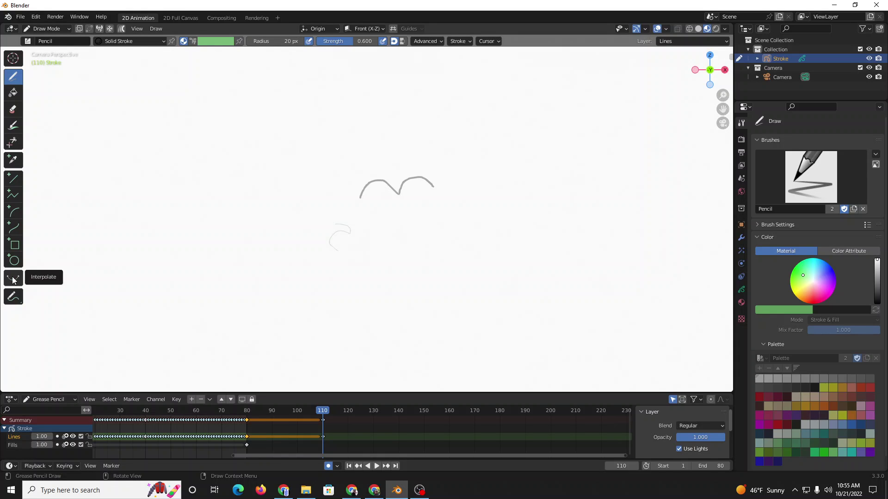
With the Interpolate tool at frame 86, drag to create an in-between stroke leaning toward the wing shape
{"action": "left_click", "coordinate": [14, 279]}
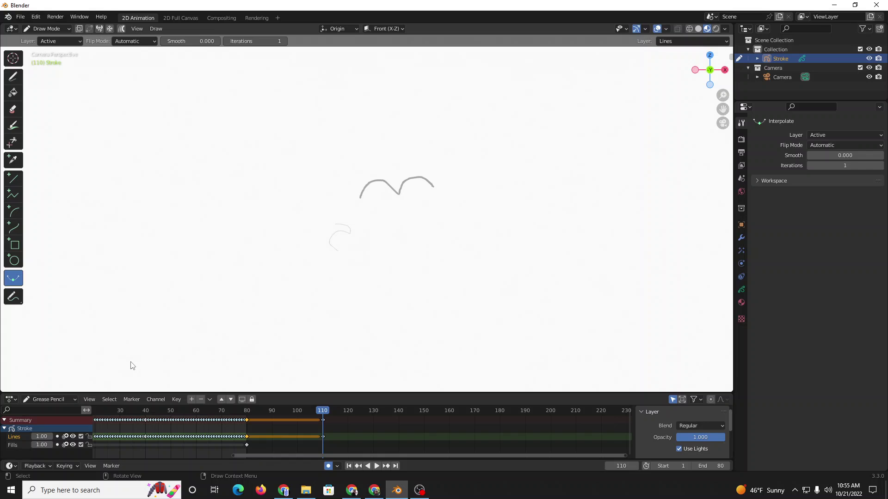
{"action": "left_click_drag", "start_coordinate": [325, 415], "coordinate": [262, 412]}
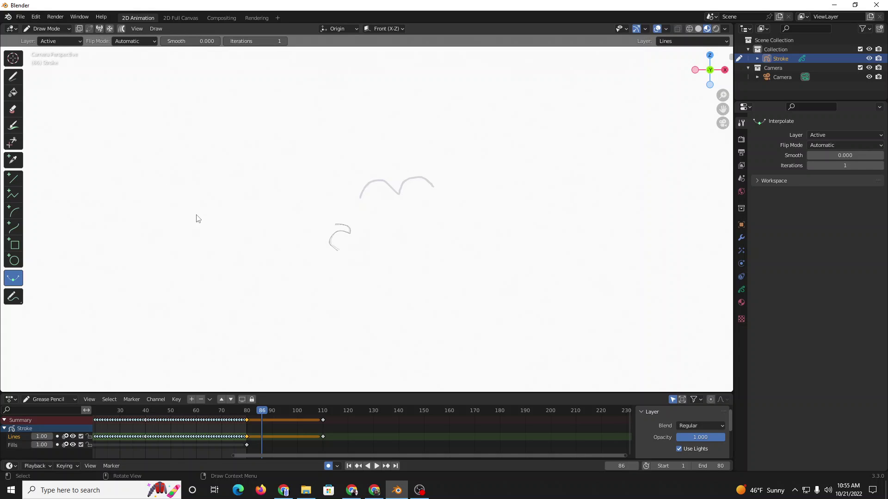
{"action": "mouse_move", "coordinate": [201, 223]}
{"action": "left_mouse_down"}
{"action": "mouse_move", "coordinate": [220, 214]}
{"action": "mouse_move", "coordinate": [307, 222]}
{"action": "mouse_move", "coordinate": [139, 240]}
{"action": "mouse_move", "coordinate": [465, 225]}
{"action": "mouse_move", "coordinate": [343, 263]}
{"action": "mouse_move", "coordinate": [533, 192]}
{"action": "mouse_move", "coordinate": [388, 246]}
{"action": "mouse_move", "coordinate": [401, 242]}
{"action": "mouse_move", "coordinate": [349, 276]}
{"action": "mouse_move", "coordinate": [365, 282]}
{"action": "mouse_move", "coordinate": [394, 269]}
{"action": "left_mouse_up"}
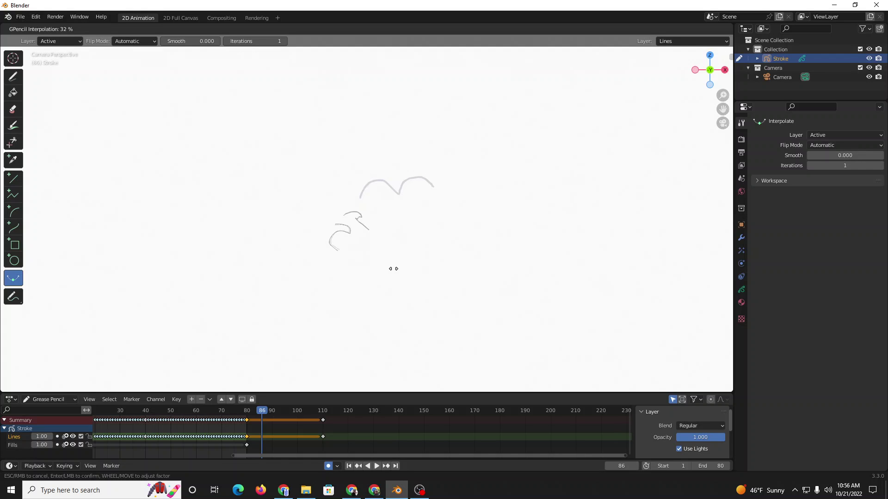
{"action": "mouse_move", "coordinate": [393, 269]}
{"action": "left_mouse_down"}
{"action": "mouse_move", "coordinate": [456, 252]}
{"action": "mouse_move", "coordinate": [393, 260]}
{"action": "mouse_move", "coordinate": [319, 284]}
{"action": "mouse_move", "coordinate": [430, 225]}
{"action": "mouse_move", "coordinate": [337, 276]}
{"action": "mouse_move", "coordinate": [386, 257]}
{"action": "left_mouse_up"}
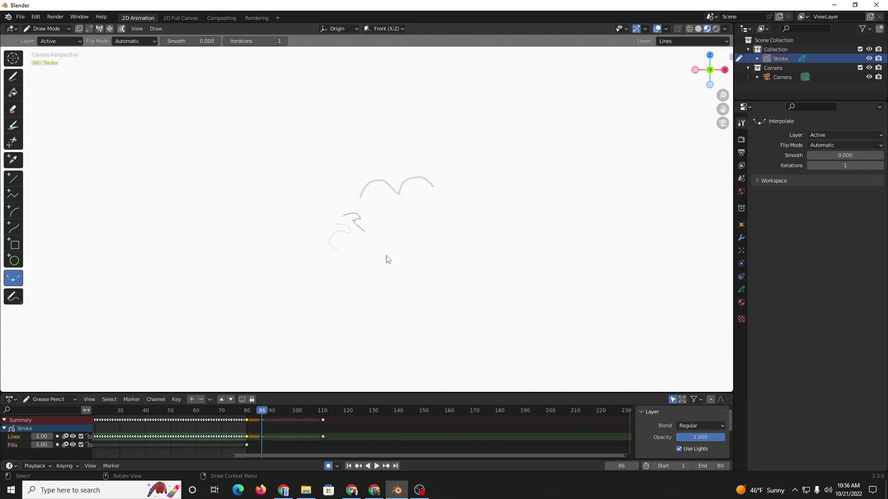
Create interpolated in-between strokes at frames 93, 99 and 105, then scrub back through them
{"action": "left_click", "coordinate": [279, 411]}
{"action": "left_click_drag", "start_coordinate": [369, 277], "coordinate": [390, 275]}
{"action": "left_click", "coordinate": [406, 272]}
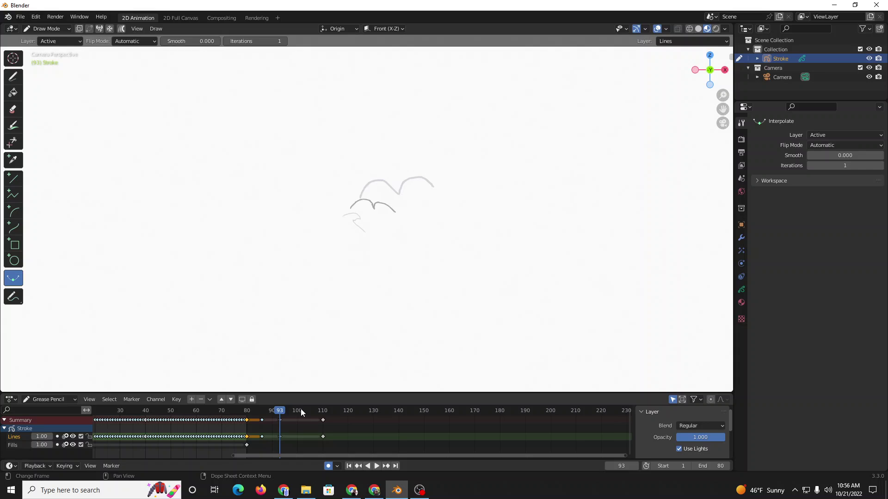
{"action": "left_click_drag", "start_coordinate": [301, 409], "coordinate": [296, 412]}
{"action": "mouse_move", "coordinate": [373, 301]}
{"action": "left_mouse_down"}
{"action": "mouse_move", "coordinate": [390, 298]}
{"action": "mouse_move", "coordinate": [396, 318]}
{"action": "left_mouse_up"}
{"action": "left_click", "coordinate": [408, 299]}
{"action": "left_click", "coordinate": [310, 410]}
{"action": "left_click", "coordinate": [396, 317]}
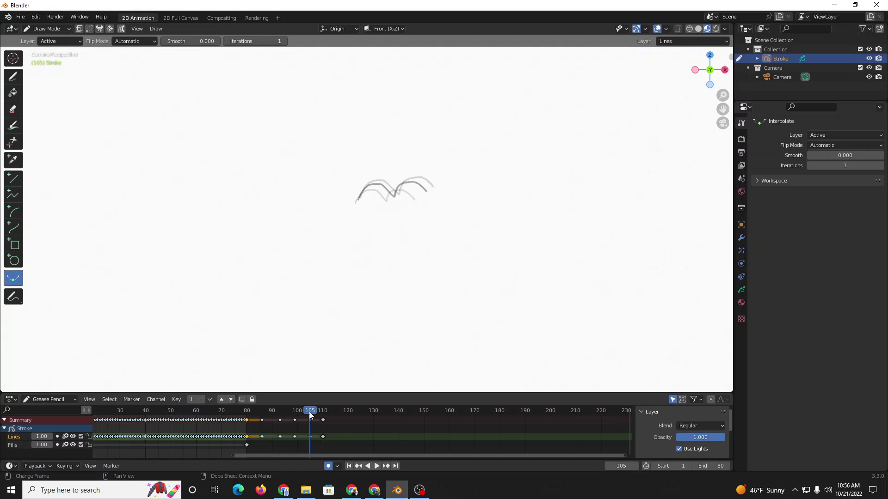
{"action": "left_click_drag", "start_coordinate": [309, 412], "coordinate": [181, 411]}
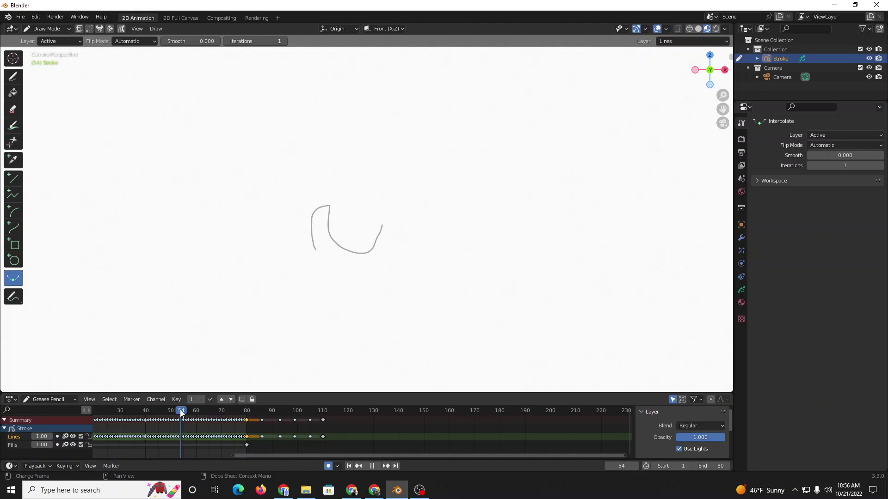
Set the scene end frame to 110 and replay the animation, stopping at frame 86
{"action": "key", "text": "space"}
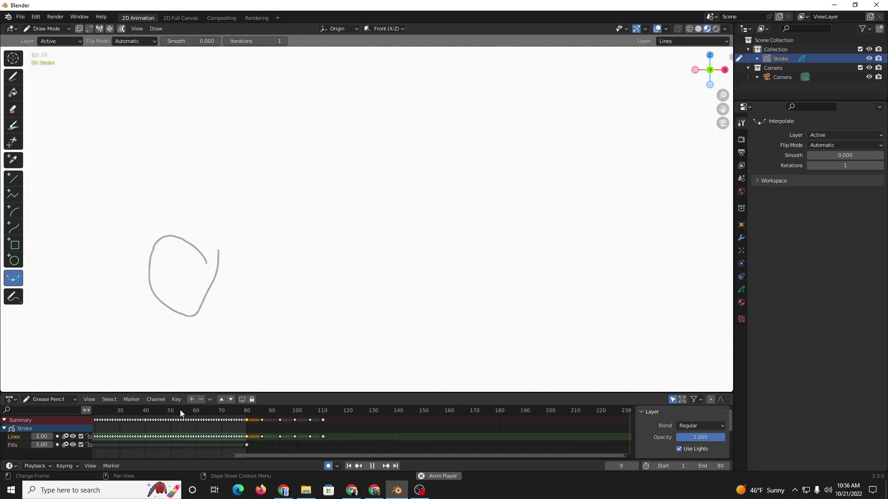
{"action": "key", "text": "space"}
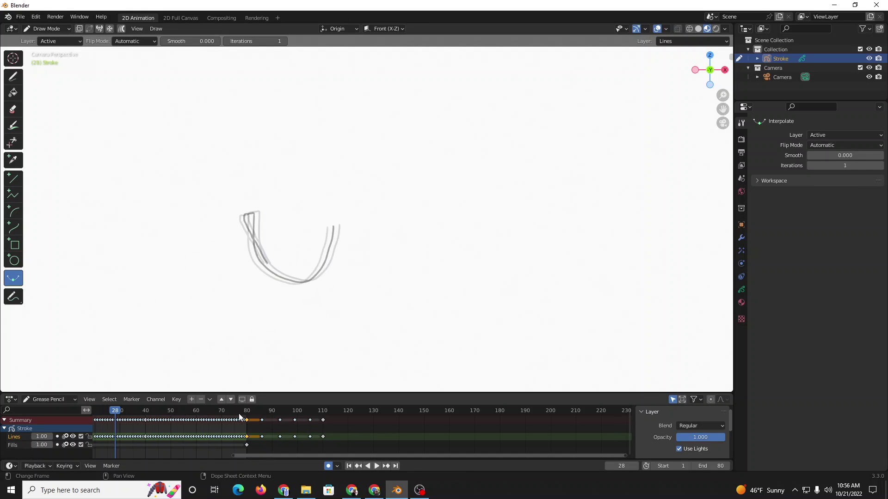
{"action": "left_click", "coordinate": [714, 467]}
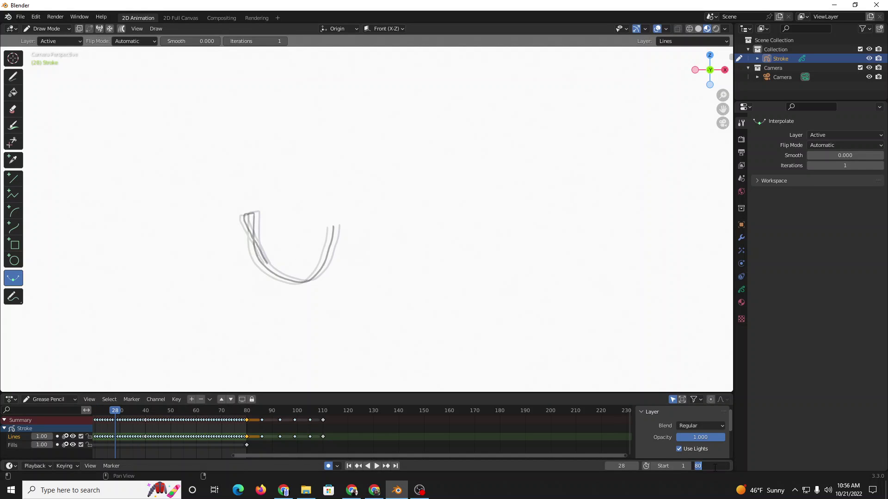
{"action": "type", "text": "110"}
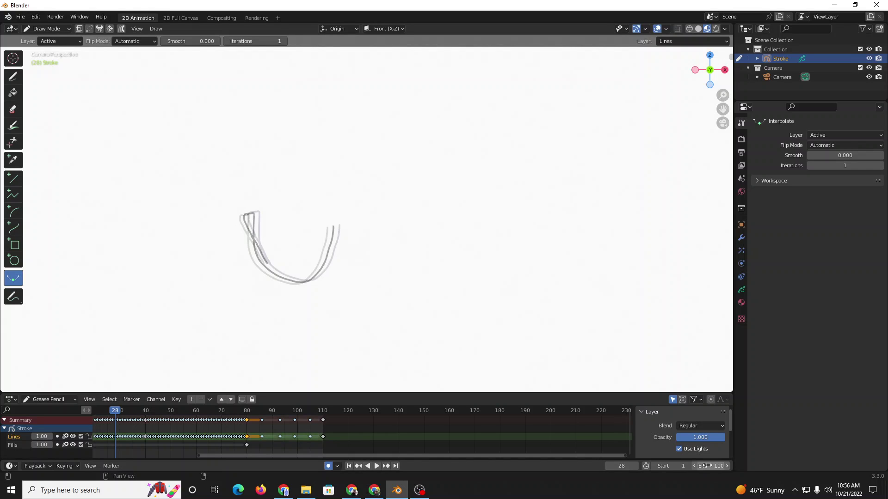
{"action": "key", "text": "Return"}
{"action": "key", "text": "space"}
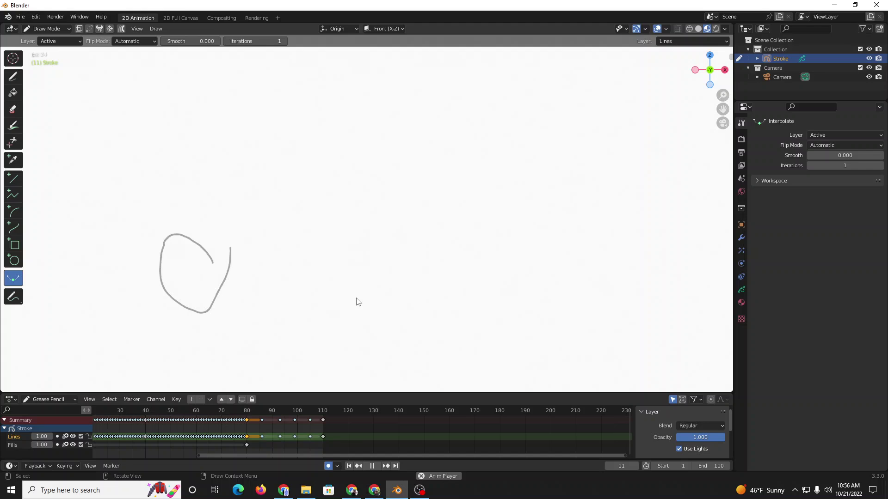
{"action": "left_click", "coordinate": [262, 410]}
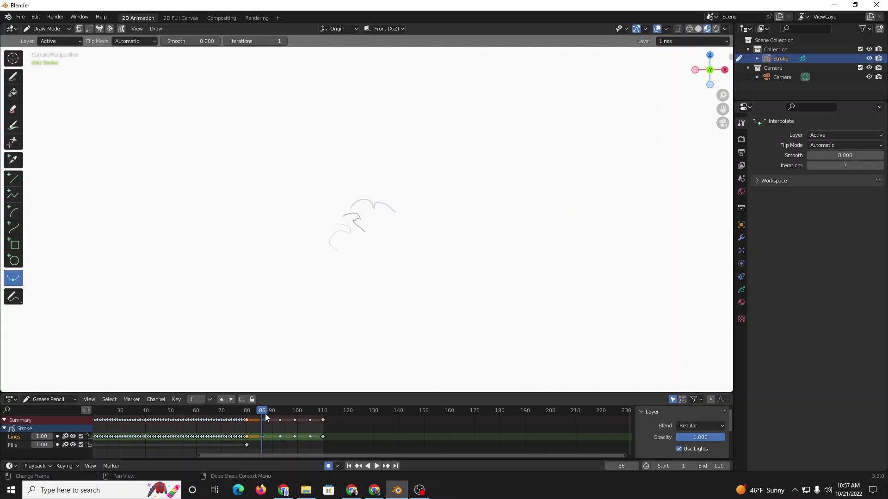
Select the in-between key near frame 93 and change its type to regular Keyframe
{"action": "left_click_drag", "start_coordinate": [265, 414], "coordinate": [271, 409]}
{"action": "left_click", "coordinate": [279, 420]}
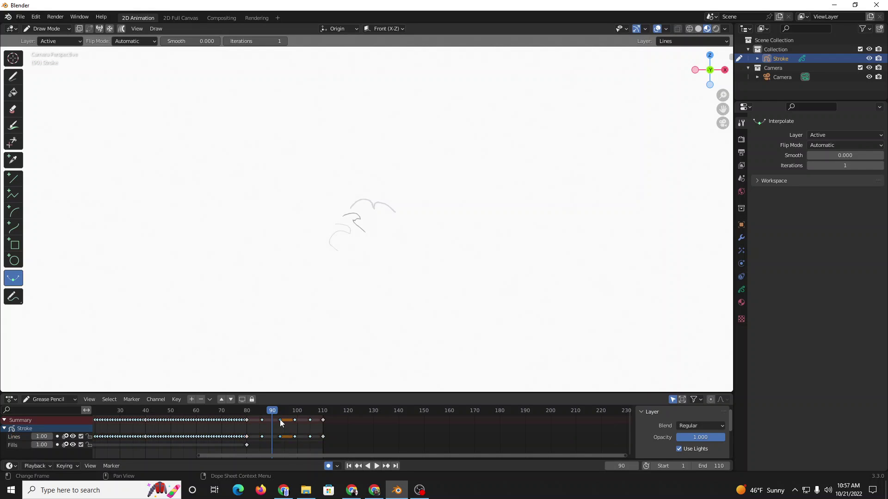
{"action": "right_click", "coordinate": [280, 420]}
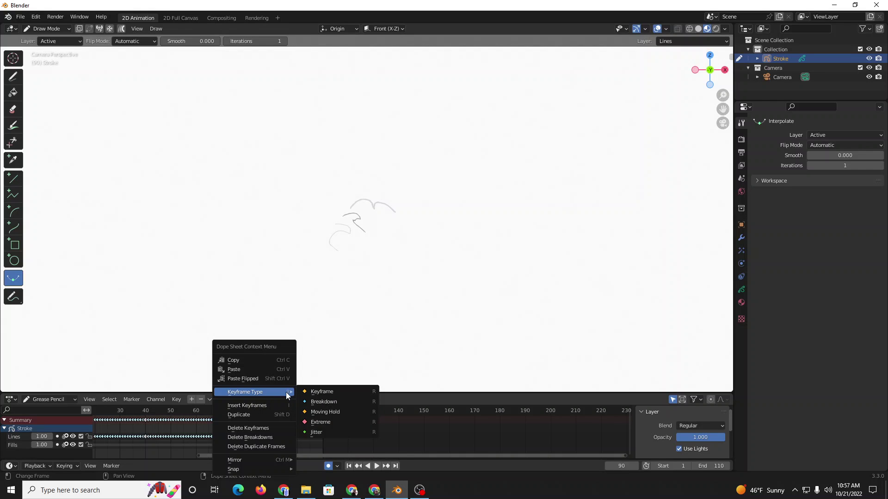
{"action": "left_click", "coordinate": [317, 392]}
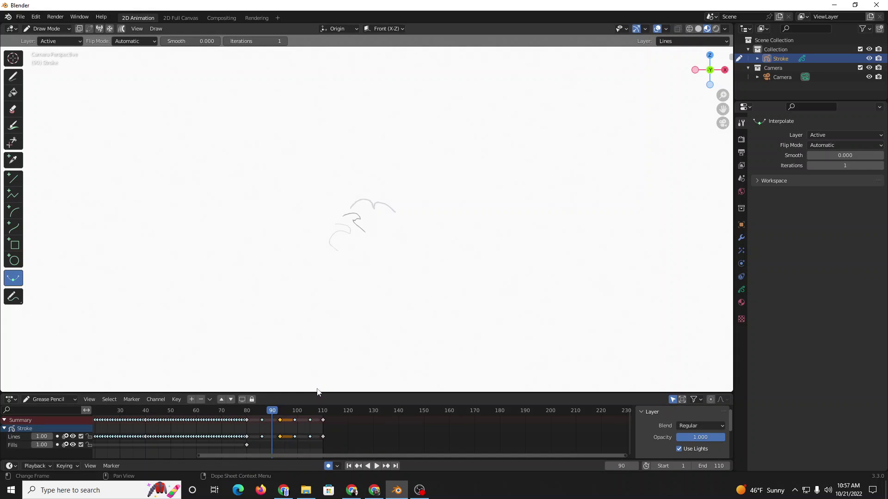
Set the remaining selected in-between keys to the regular Keyframe type
{"action": "key", "text": "r"}
{"action": "left_click", "coordinate": [295, 421]}
{"action": "left_click_drag", "start_coordinate": [296, 412], "coordinate": [285, 408]}
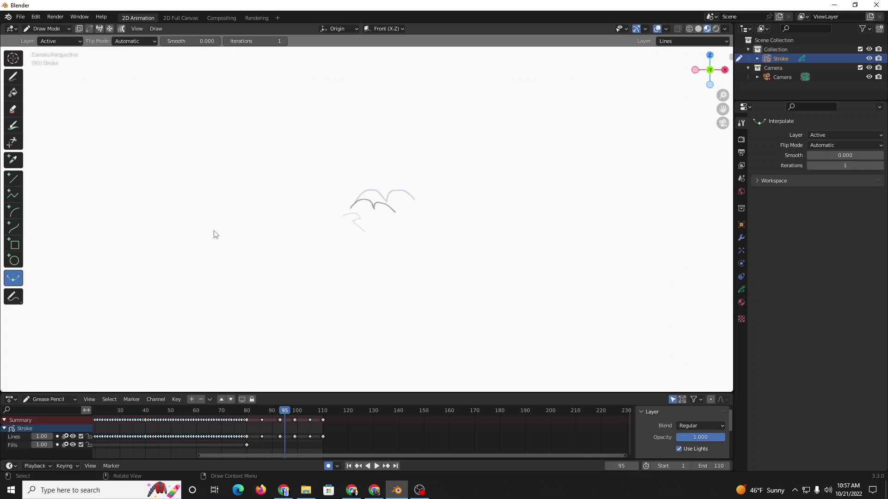
Run Draw > Interpolate Sequence from frame 95 and play back from frame 80
{"action": "left_click", "coordinate": [160, 29]}
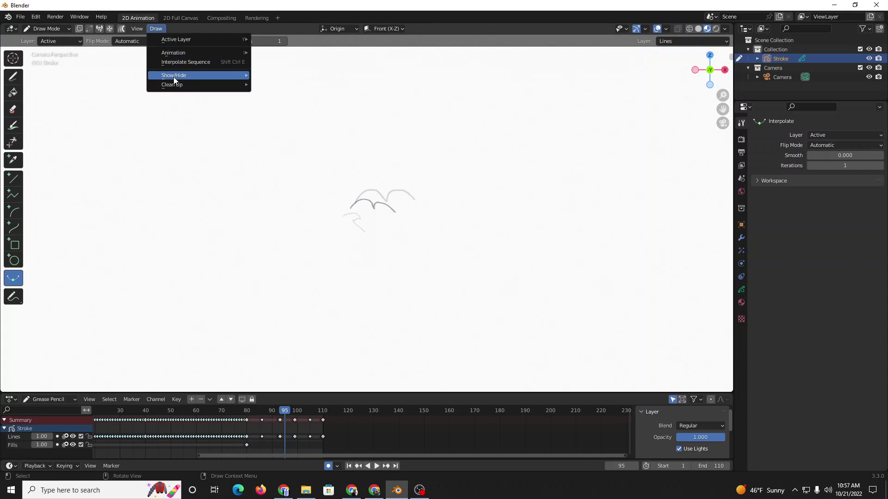
{"action": "left_click", "coordinate": [190, 62]}
{"action": "key", "text": "space"}
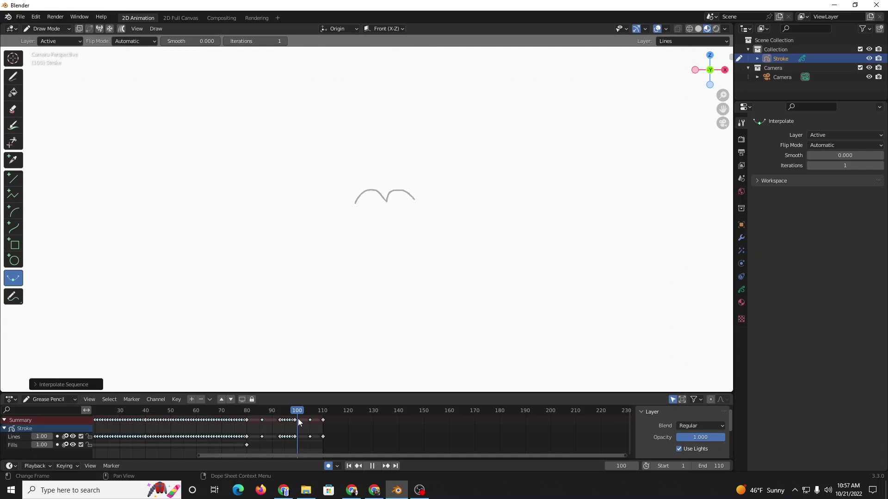
{"action": "left_click", "coordinate": [242, 415]}
{"action": "left_click_drag", "start_coordinate": [259, 430], "coordinate": [184, 427]}
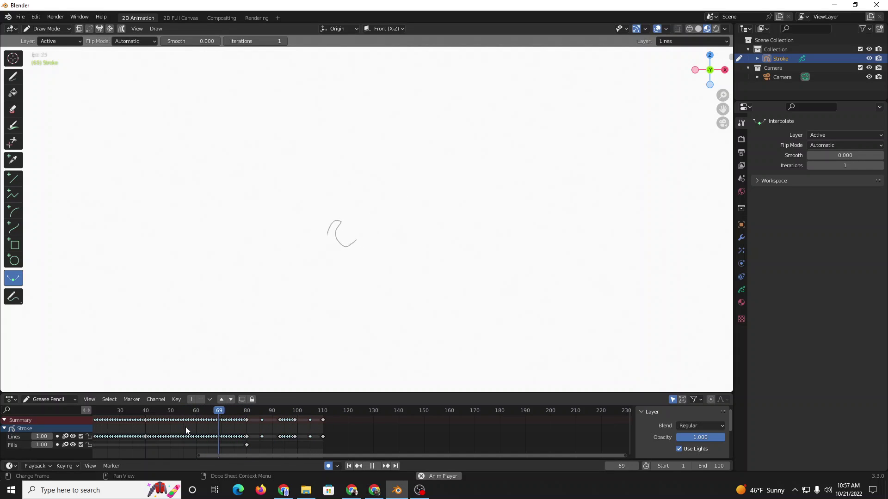